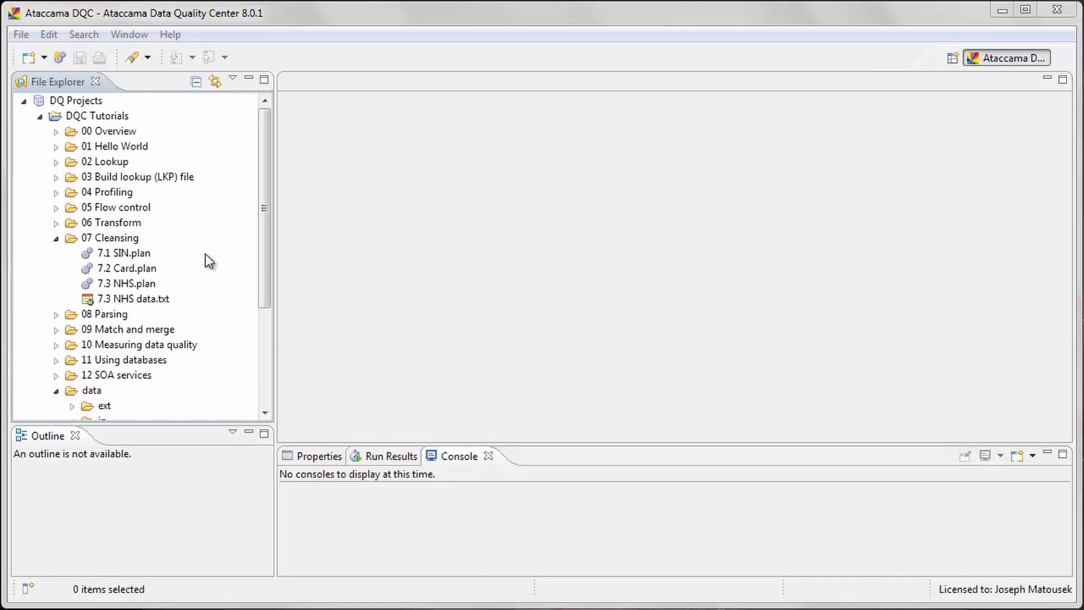
# Open 7.1 SIN.plan from the 07 Cleansing folder and the source file party.txt from data/in.
pyautogui.doubleClick(147, 255)
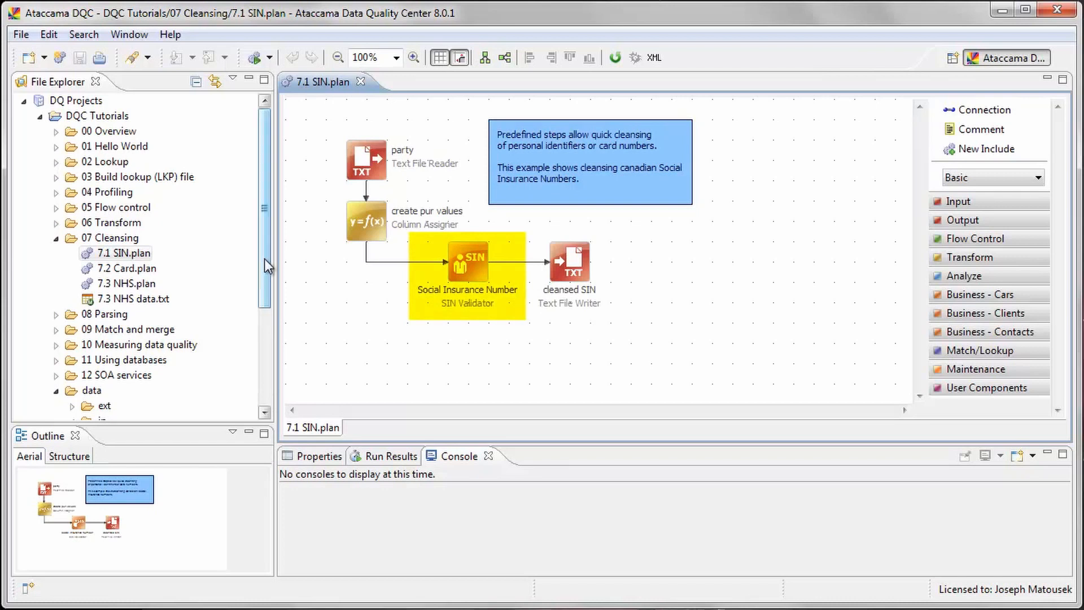
pyautogui.moveTo(265, 258); pyautogui.dragTo(265, 355)
pyautogui.doubleClick(130, 330)
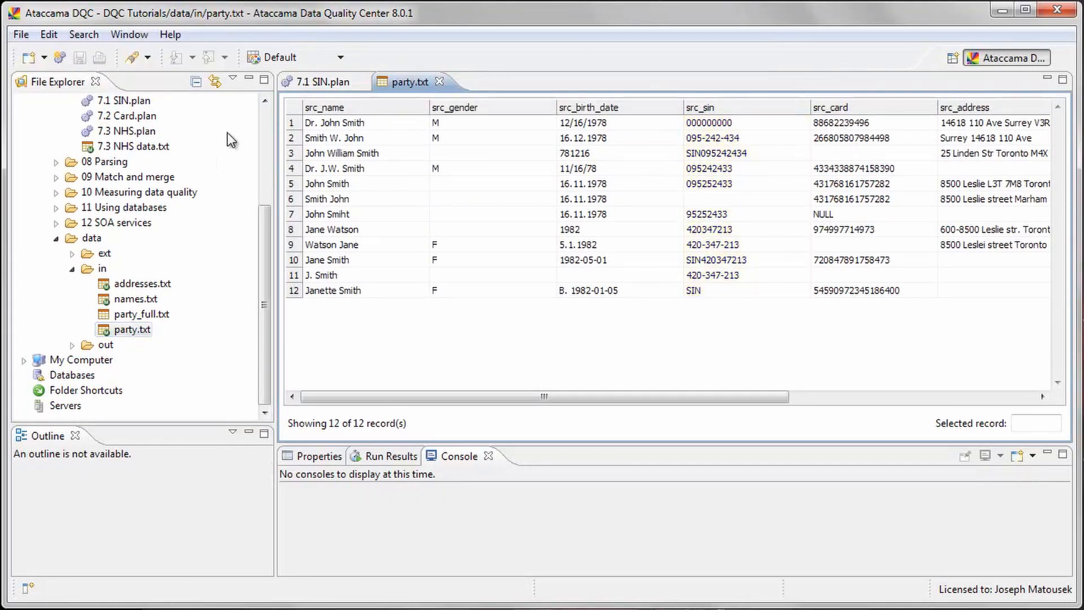
# Return to 7.1 SIN.plan and review the three pur_sin assignment expressions in the create pur values Column Assigner.
pyautogui.click(314, 83)
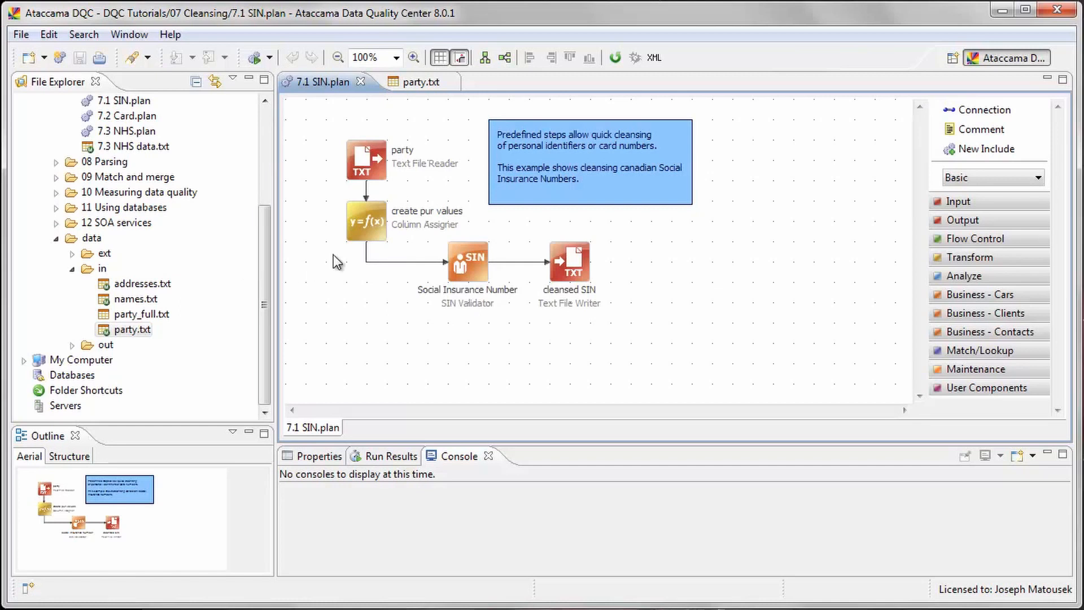
pyautogui.doubleClick(368, 223)
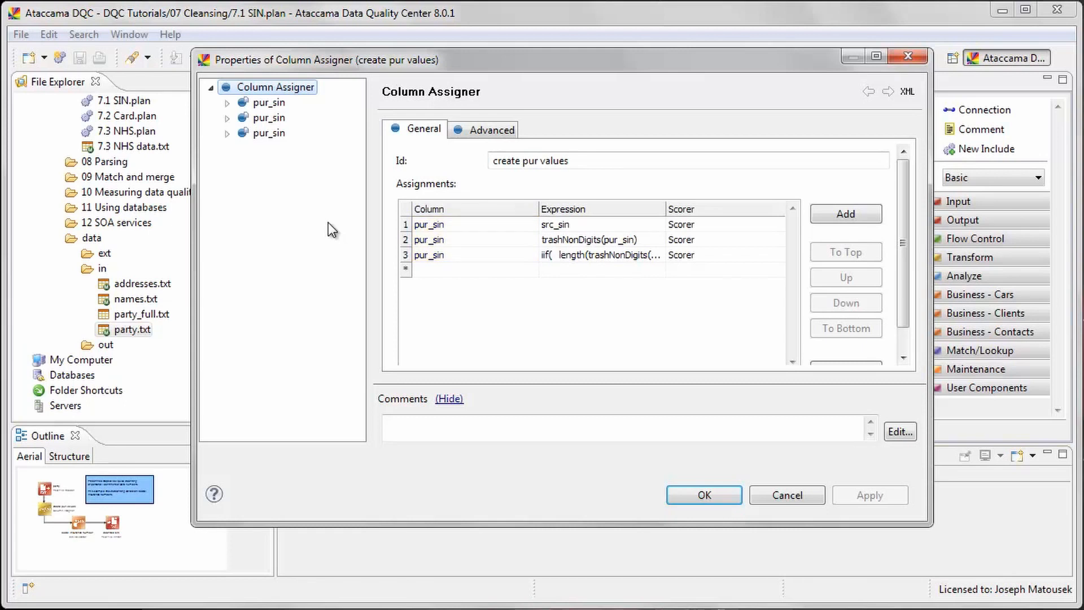
pyautogui.click(267, 105)
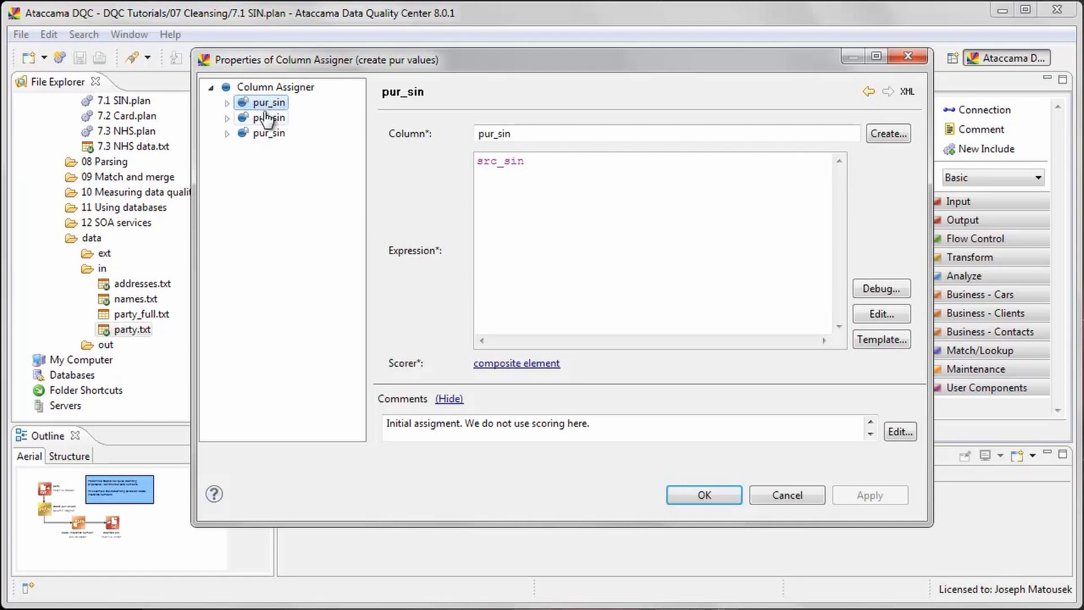
pyautogui.click(268, 119)
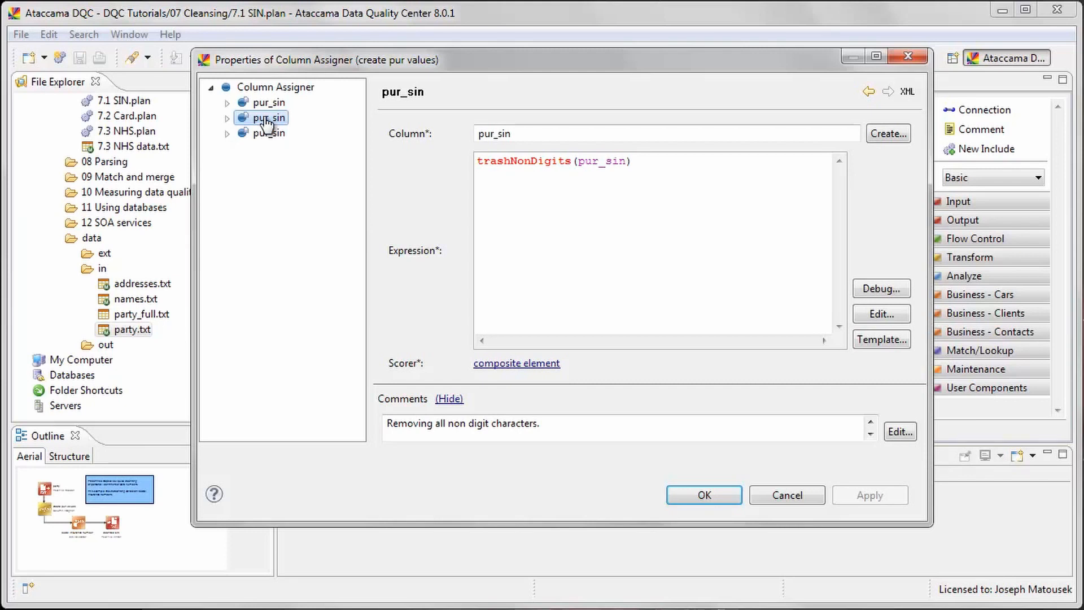
pyautogui.click(267, 134)
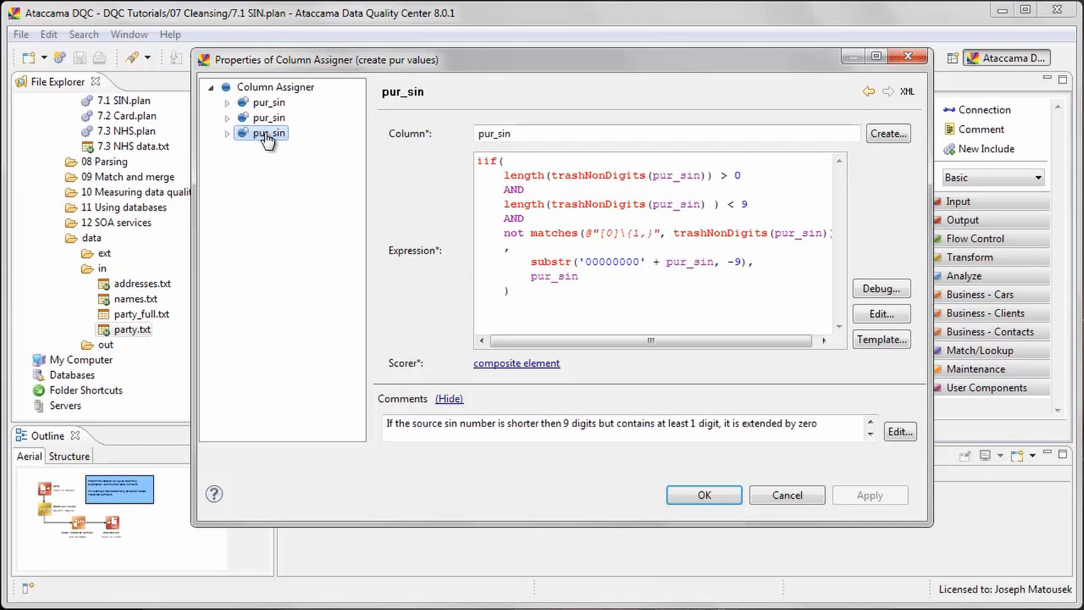
# Debug the third pur_sin expression by evaluating it with a six-digit sample value.
pyautogui.click(881, 288)
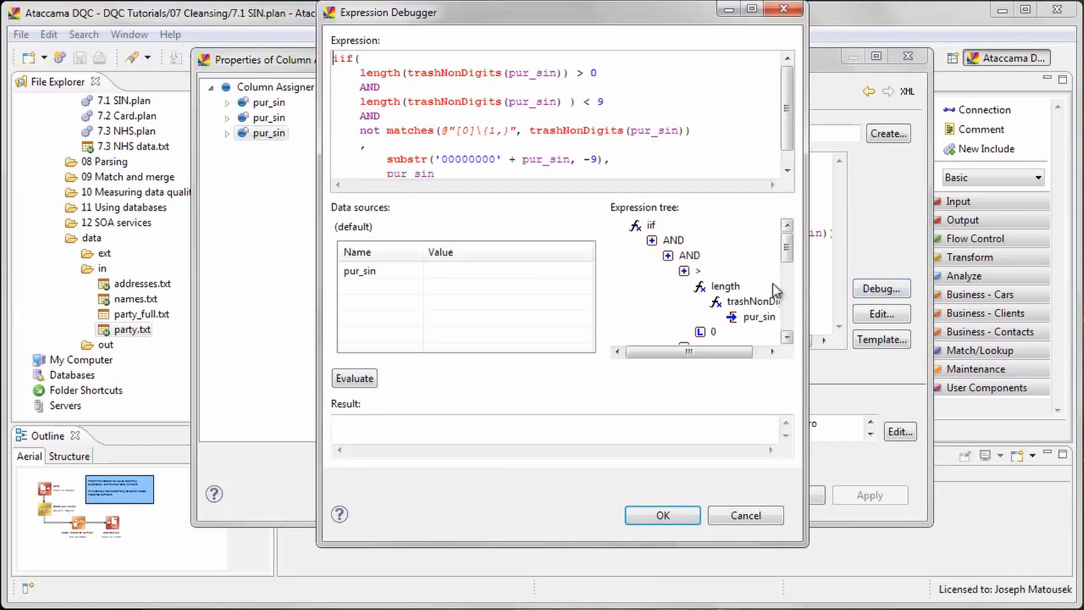
pyautogui.click(441, 272)
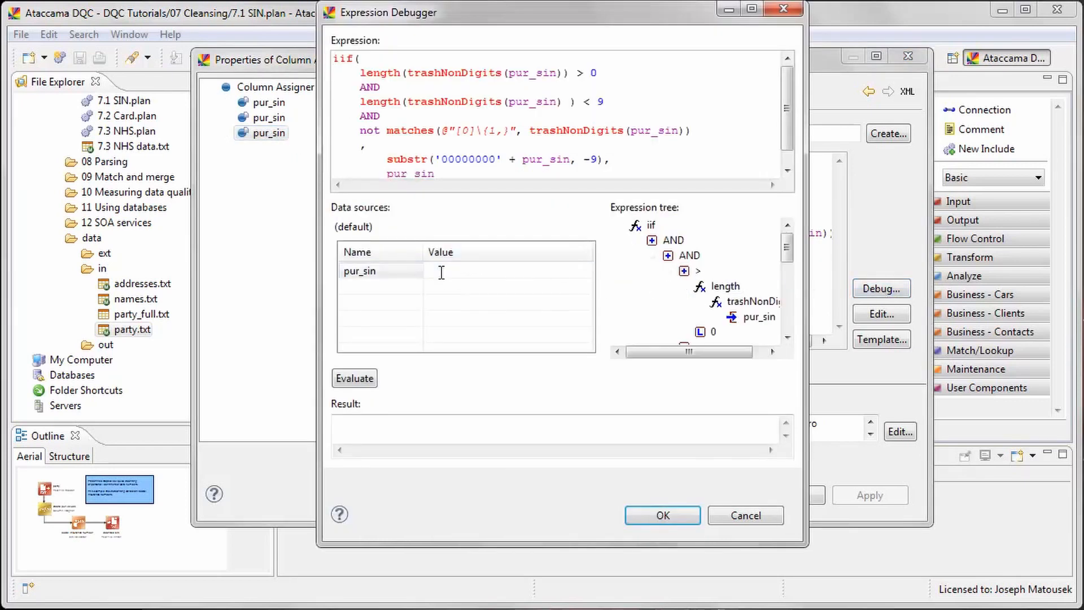
pyautogui.write('123456')
pyautogui.click(356, 380)
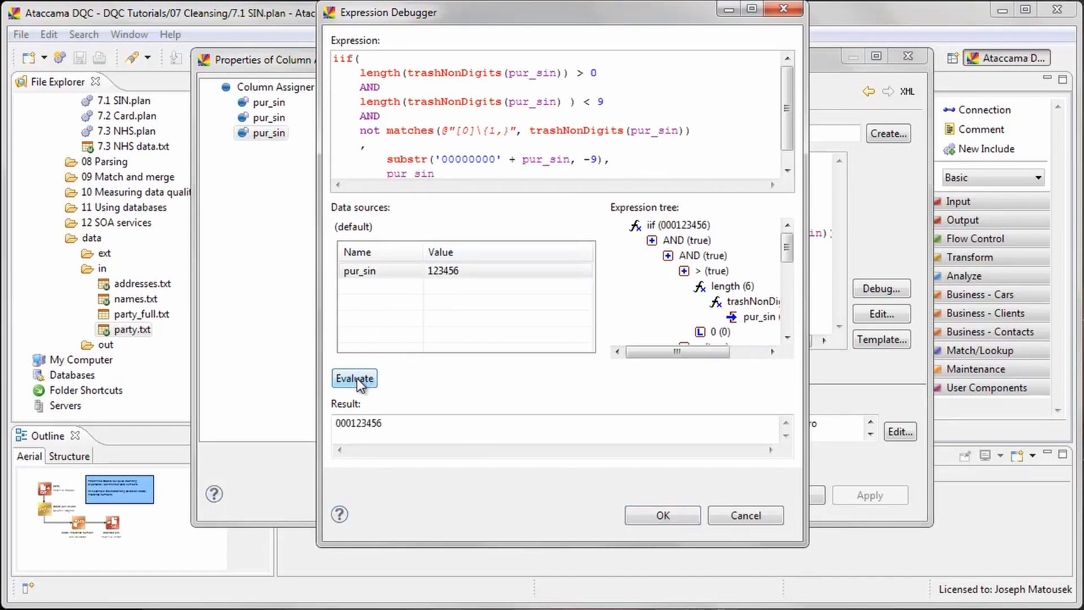
# Extend the pur_sin sample value to nine digits, evaluate the expression again and close the debugger.
pyautogui.click(481, 276)
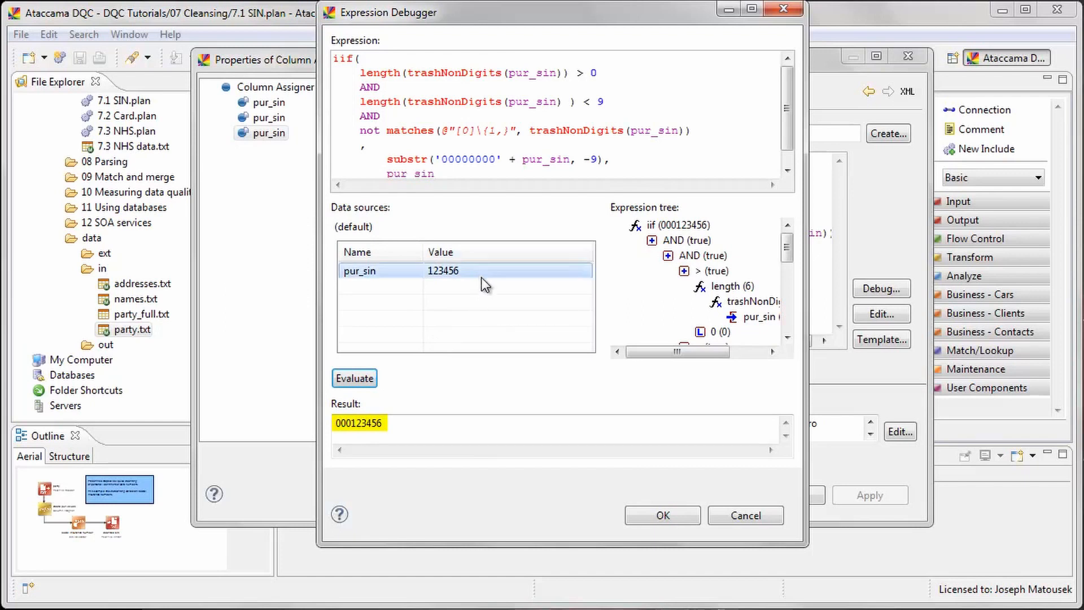
pyautogui.click(461, 269)
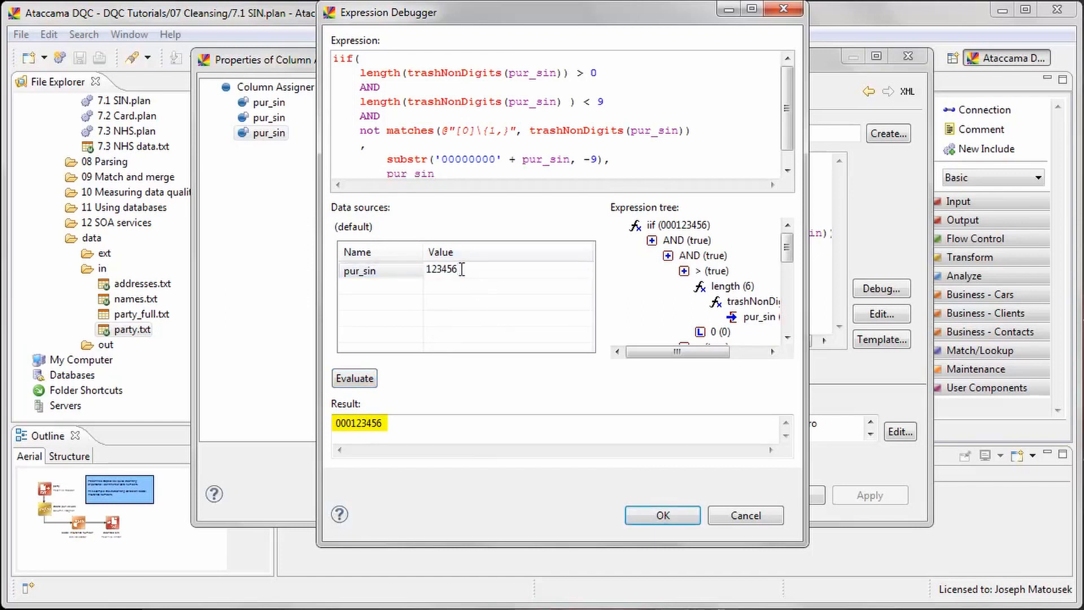
pyautogui.write('789')
pyautogui.click(354, 378)
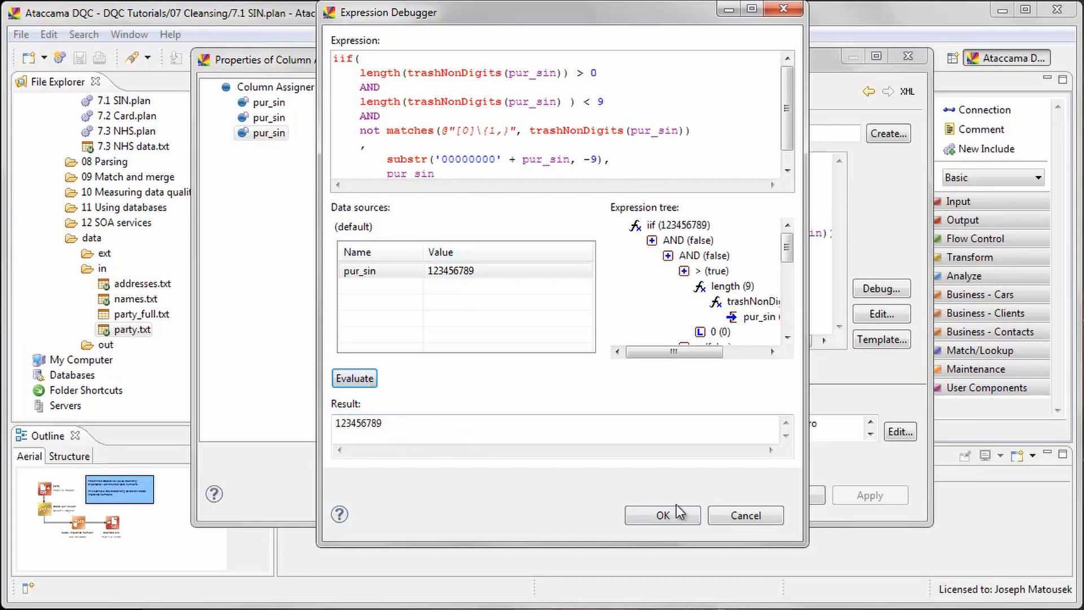
pyautogui.click(763, 516)
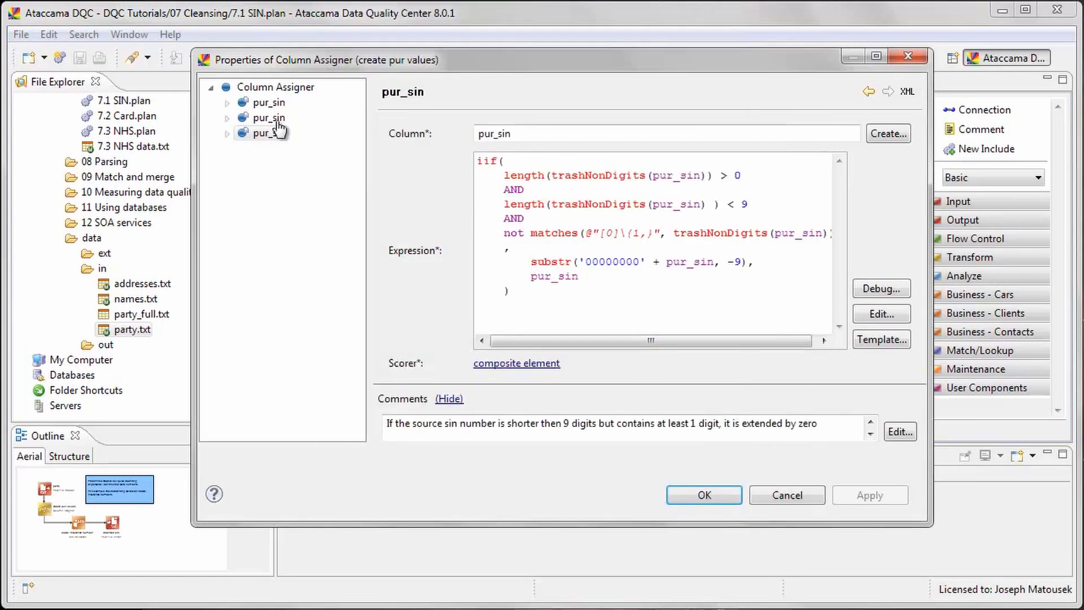
# Review the Scorer settings of the second and third pur_sin assignments, and close the Column Assigner properties.
pyautogui.click(227, 102)
pyautogui.click(226, 133)
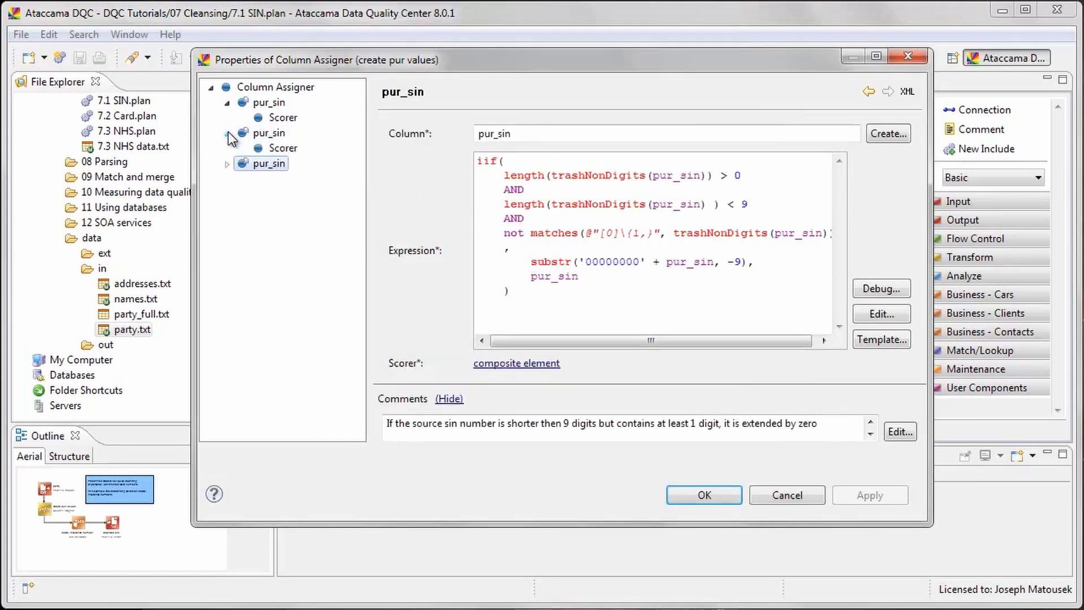
pyautogui.click(227, 164)
pyautogui.click(282, 148)
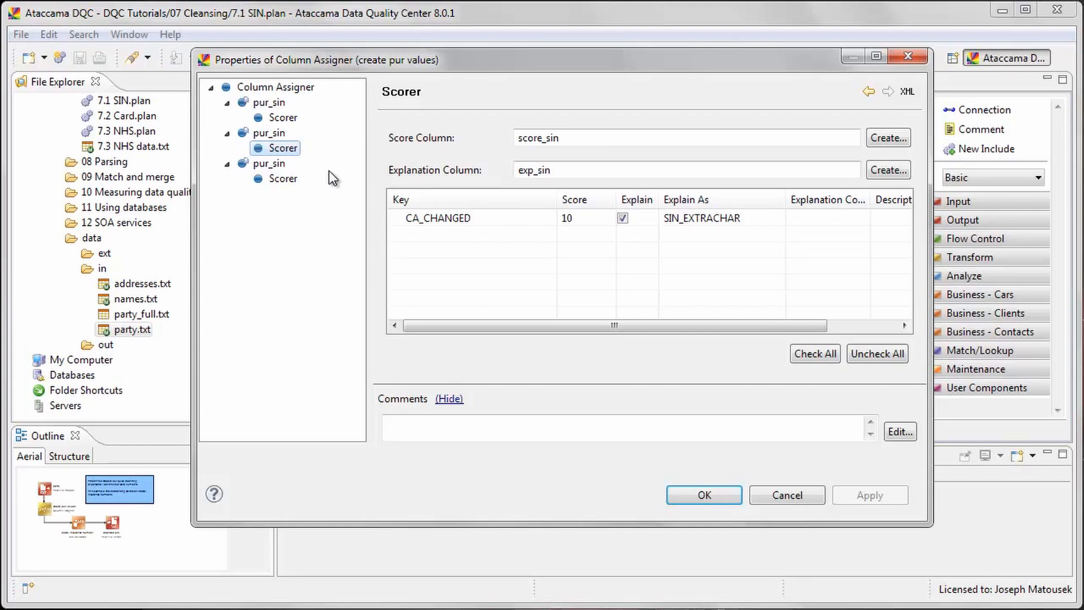
pyautogui.click(281, 179)
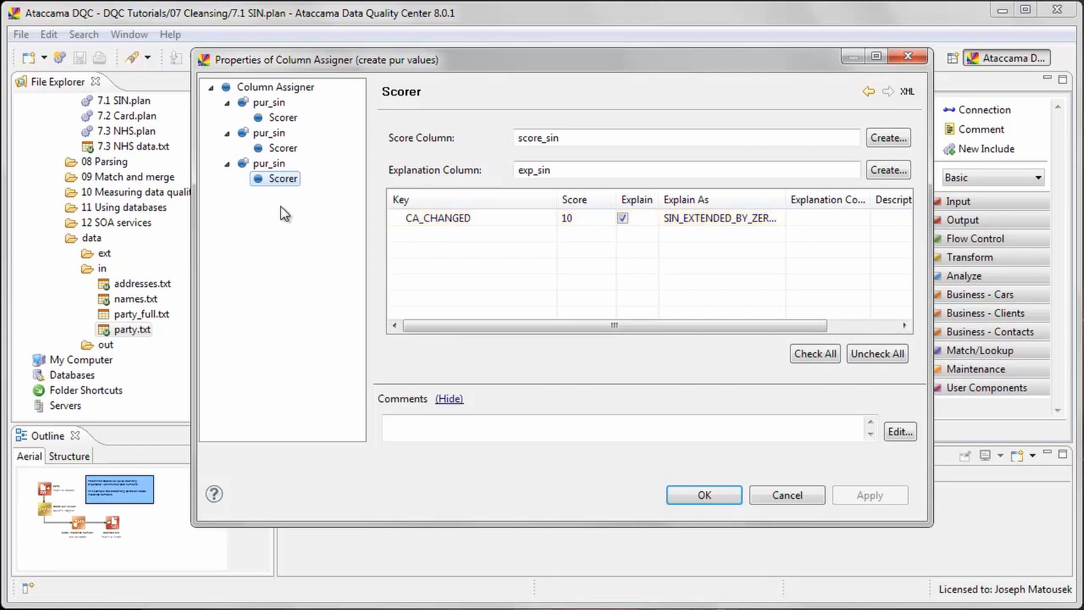
pyautogui.click(733, 495)
# Review the Social Insurance Number validator's options, scoring keys and column bindings, and close its properties without changes.
pyautogui.doubleClick(469, 261)
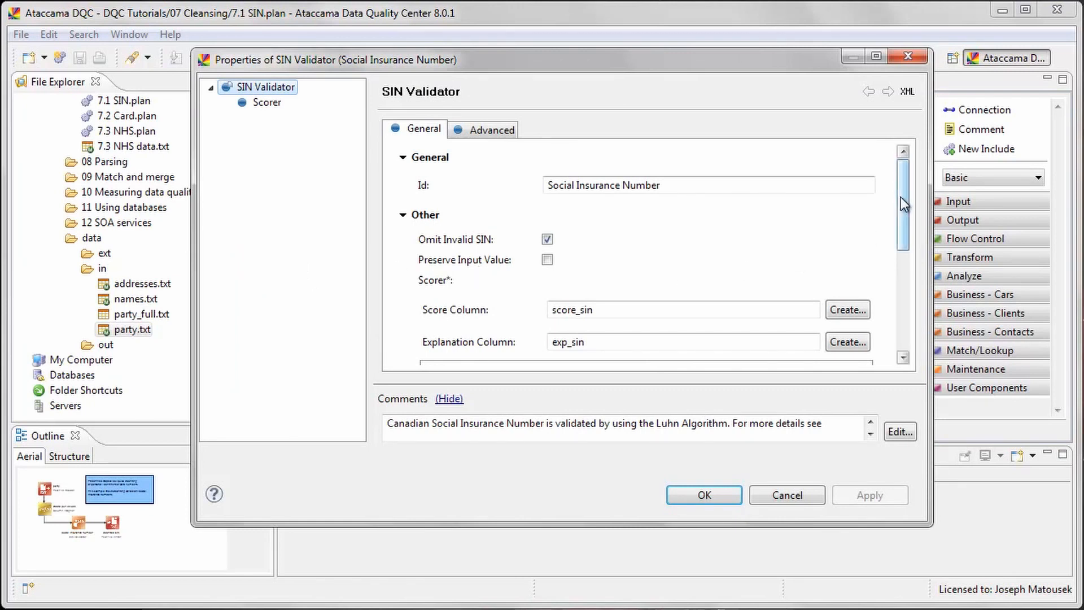
pyautogui.moveTo(900, 198); pyautogui.dragTo(902, 266)
pyautogui.moveTo(902, 279); pyautogui.dragTo(903, 293)
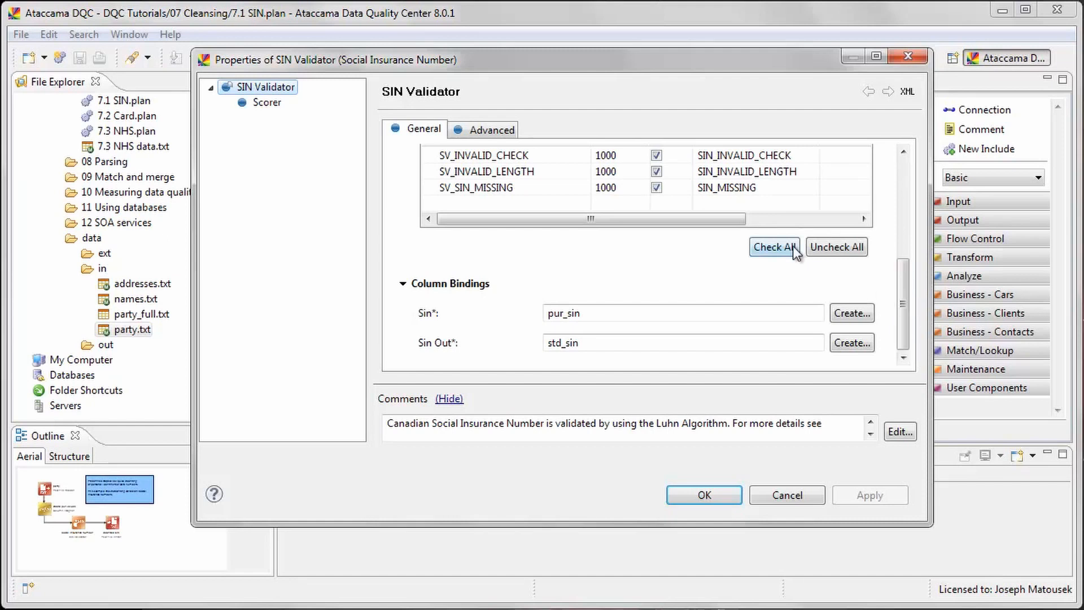
pyautogui.click(267, 102)
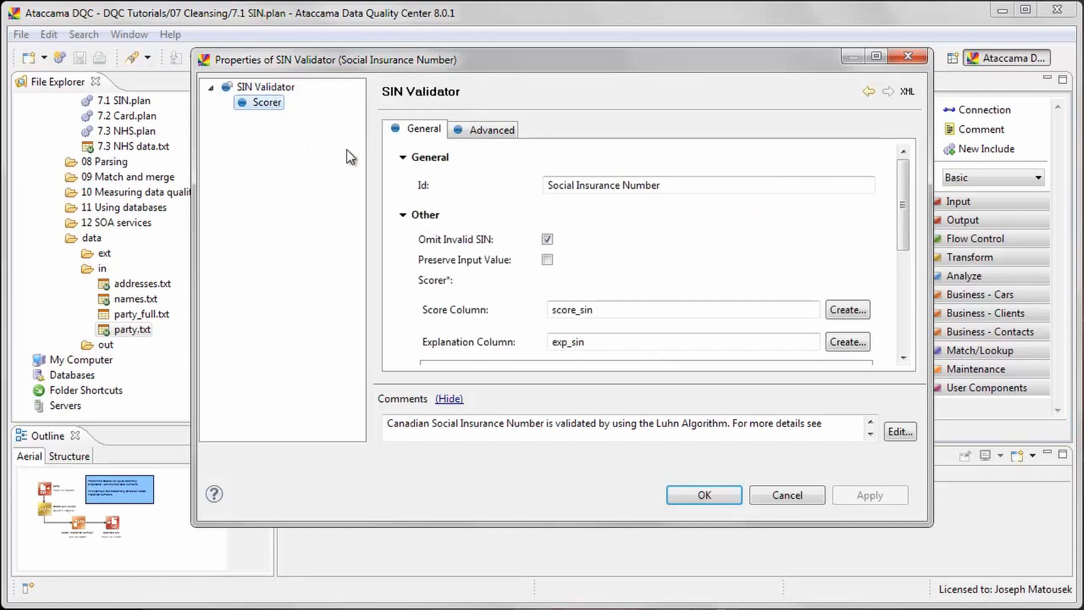
pyautogui.moveTo(896, 216); pyautogui.dragTo(899, 277)
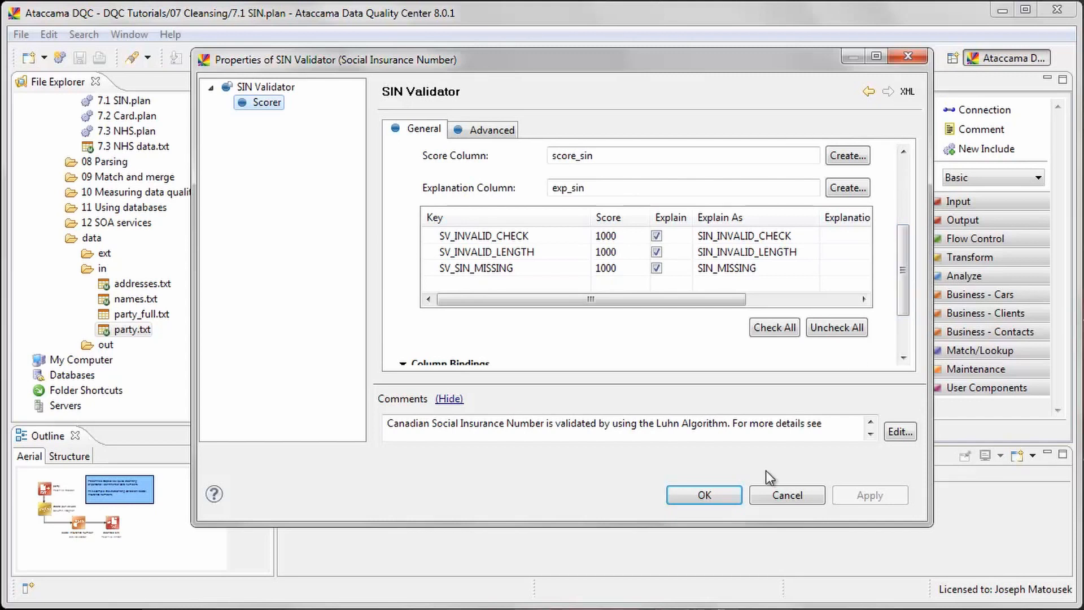
pyautogui.click(781, 494)
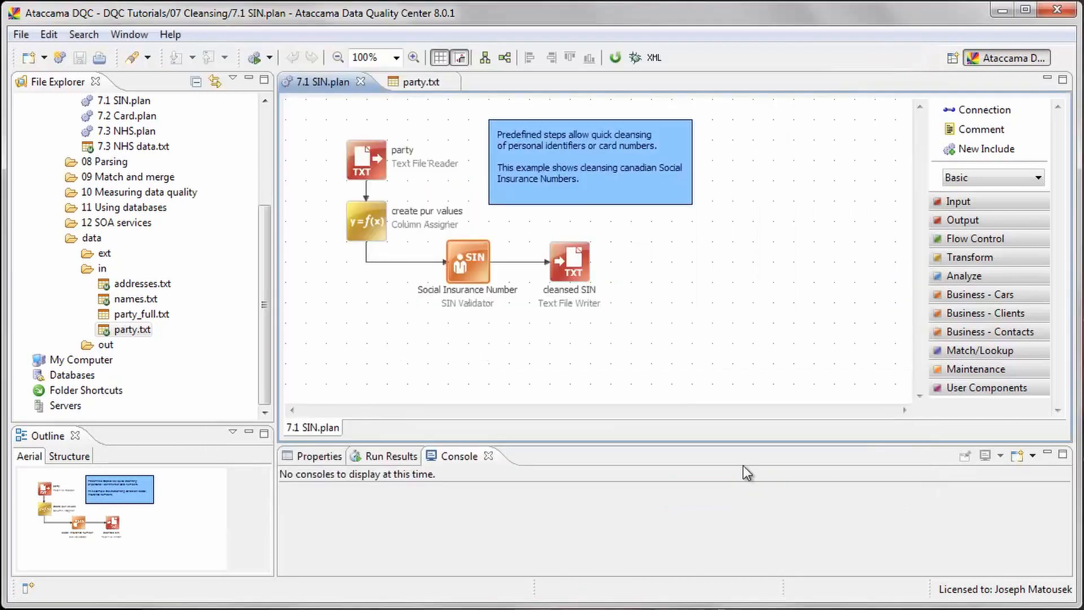
# Run 7.1 SIN.plan, dismiss the run results message and open the output file 7.1 SIN cleansed.txt.
pyautogui.click(254, 57)
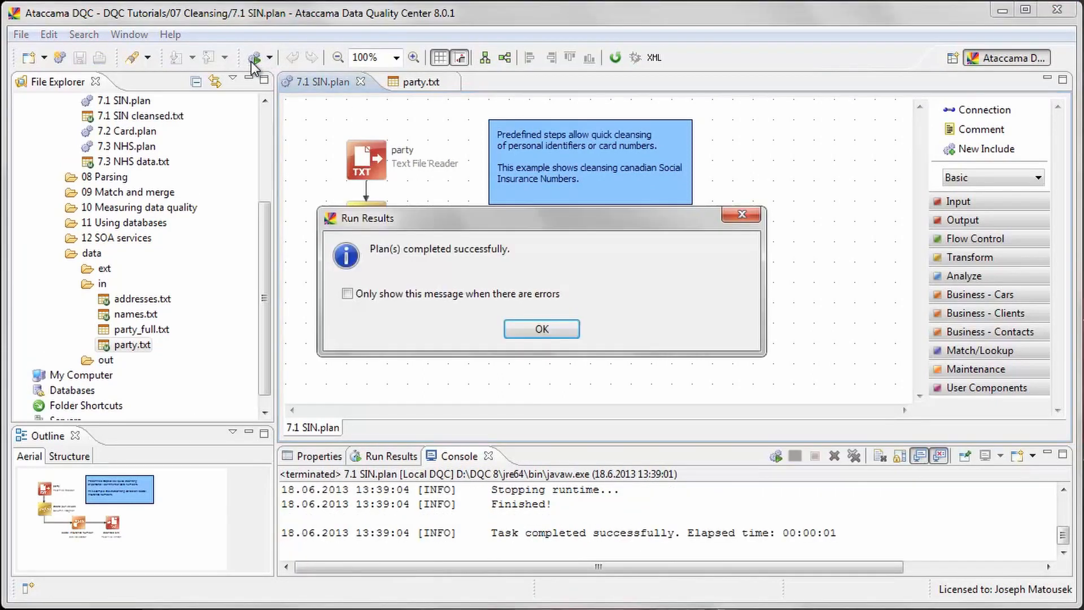
pyautogui.click(545, 329)
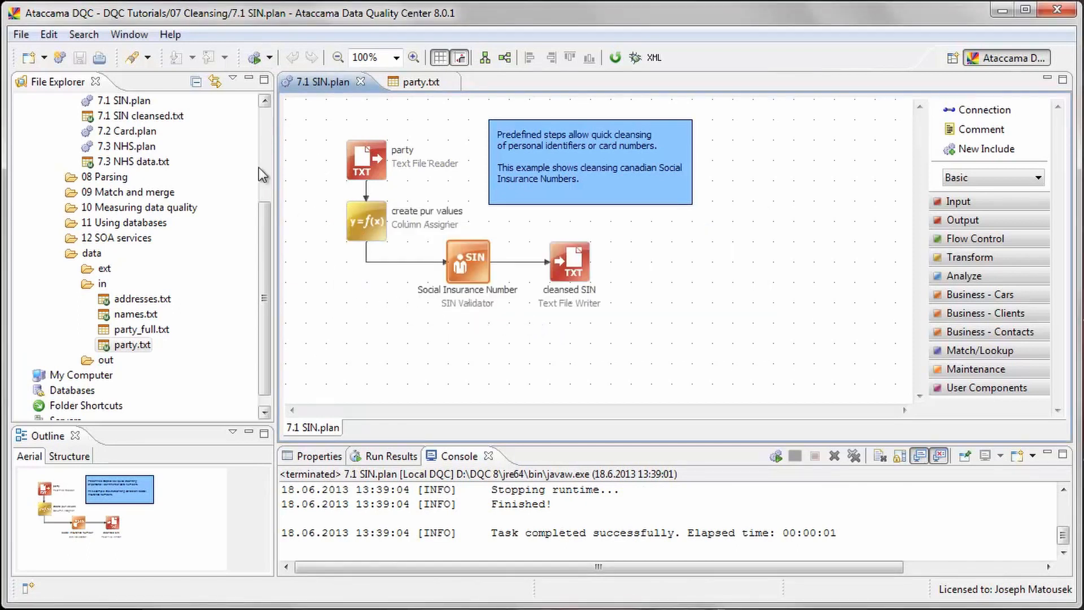
pyautogui.doubleClick(151, 117)
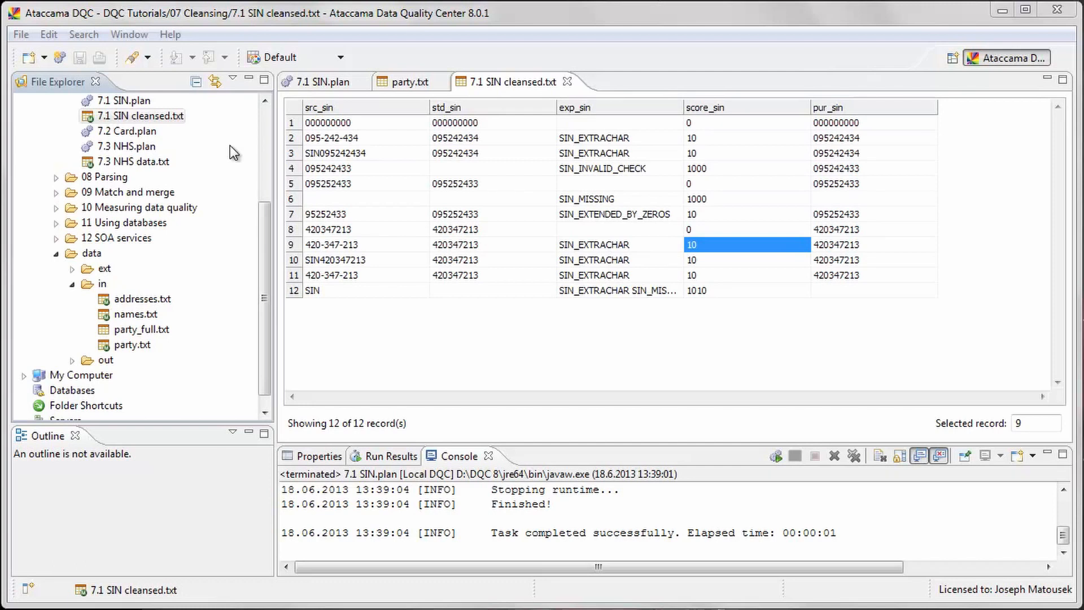
# Autofit all column widths in the 7.1 SIN cleansed.txt table.
pyautogui.click(381, 107)
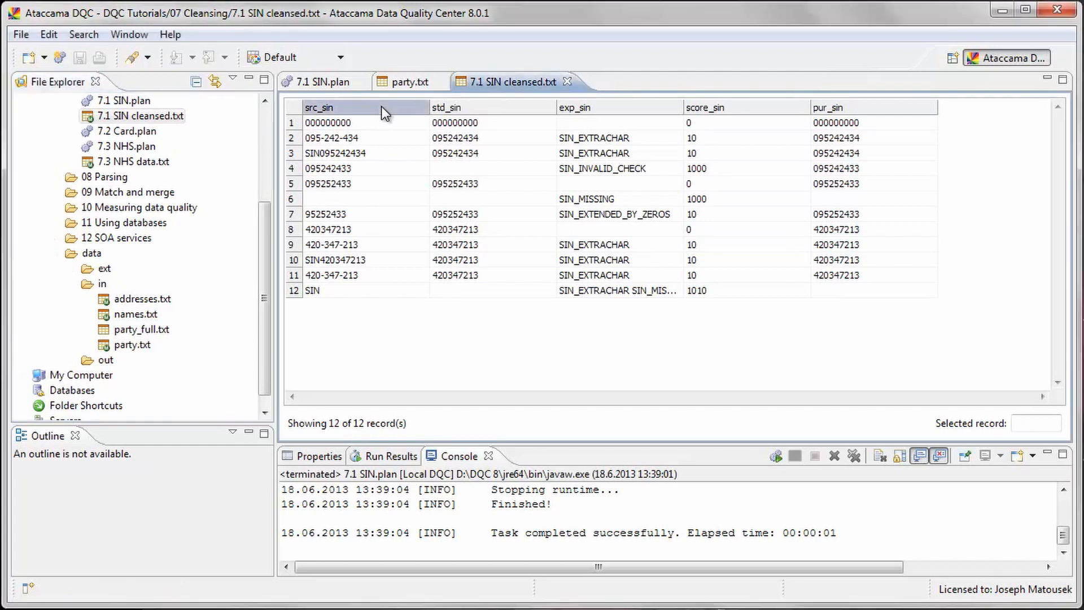
pyautogui.rightClick(381, 107)
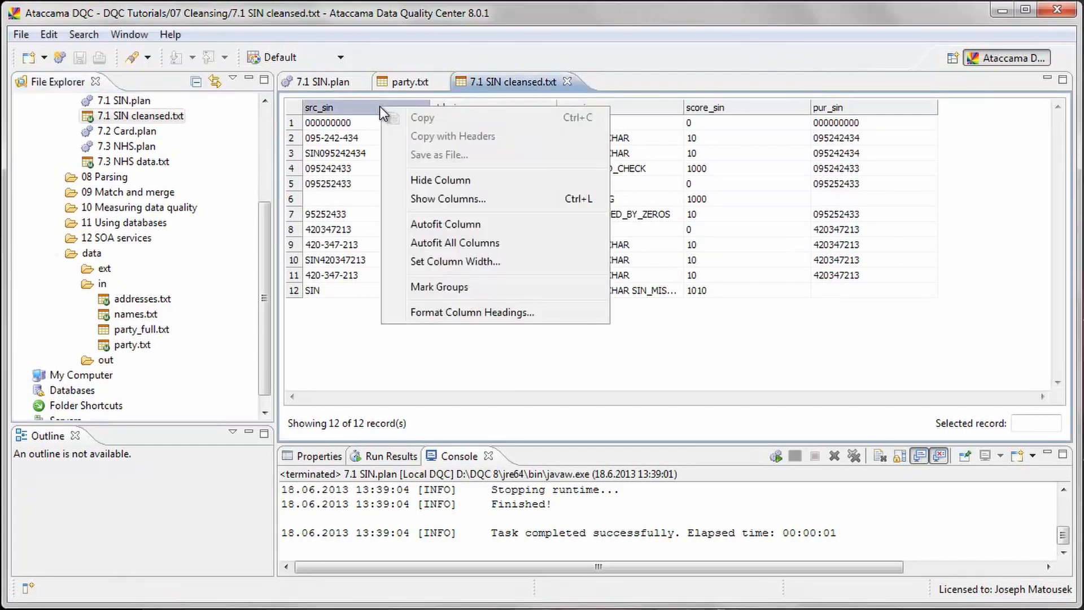
pyautogui.click(411, 244)
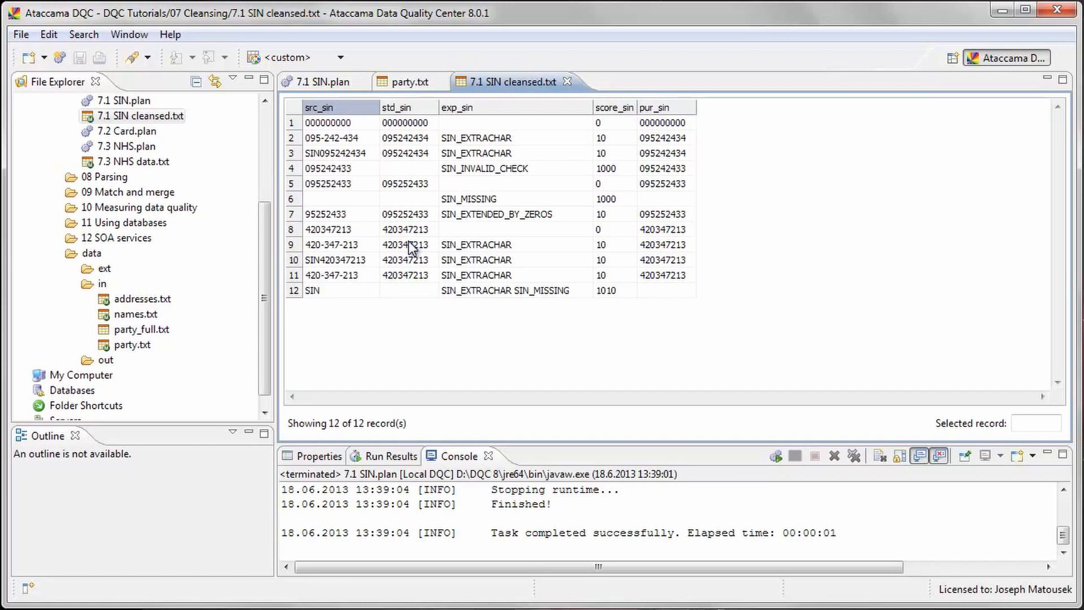
# Add a coloring rule to the cleansed data view with the condition score_sin >= 1000.
pyautogui.click(286, 57)
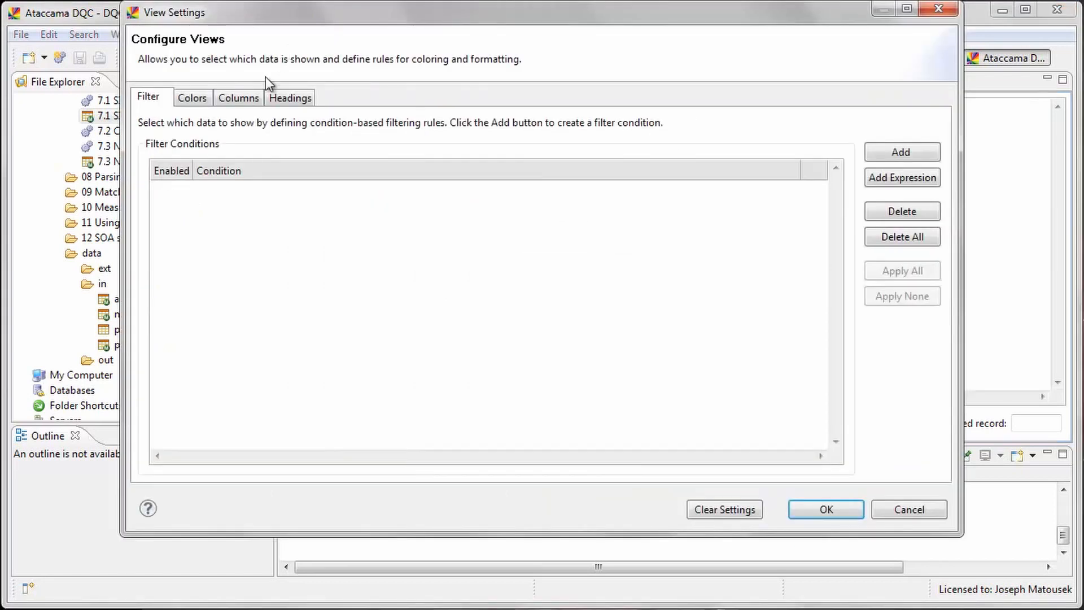
pyautogui.click(192, 98)
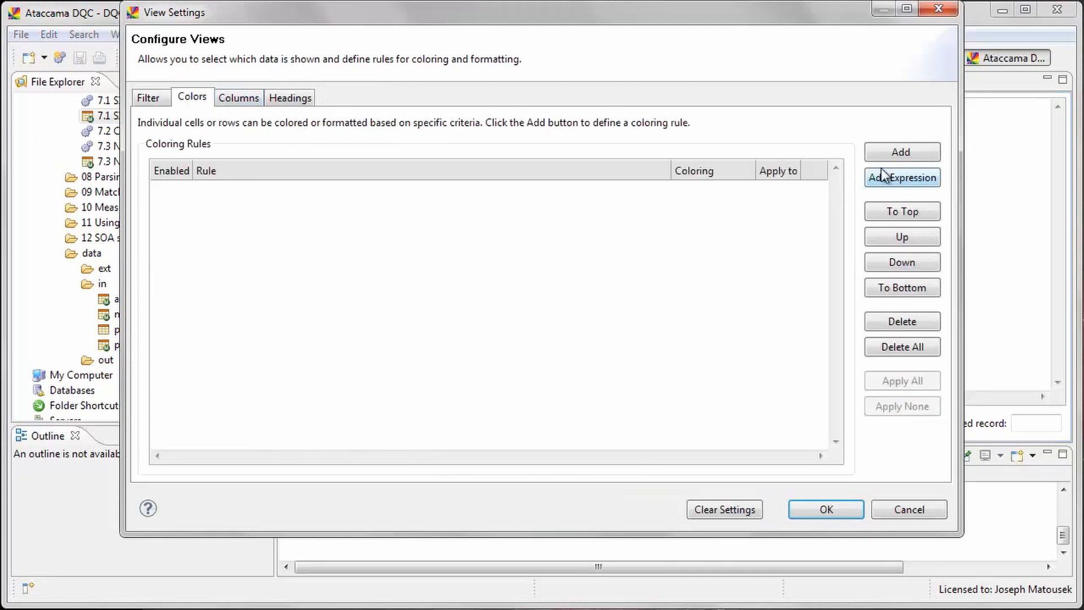
pyautogui.click(899, 152)
pyautogui.click(250, 192)
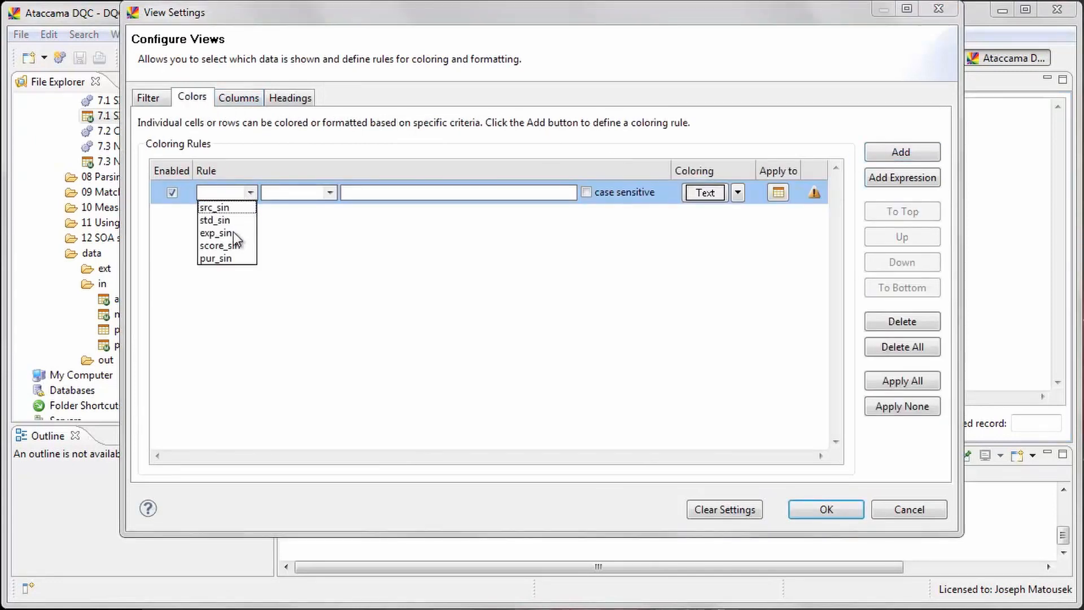
pyautogui.click(220, 246)
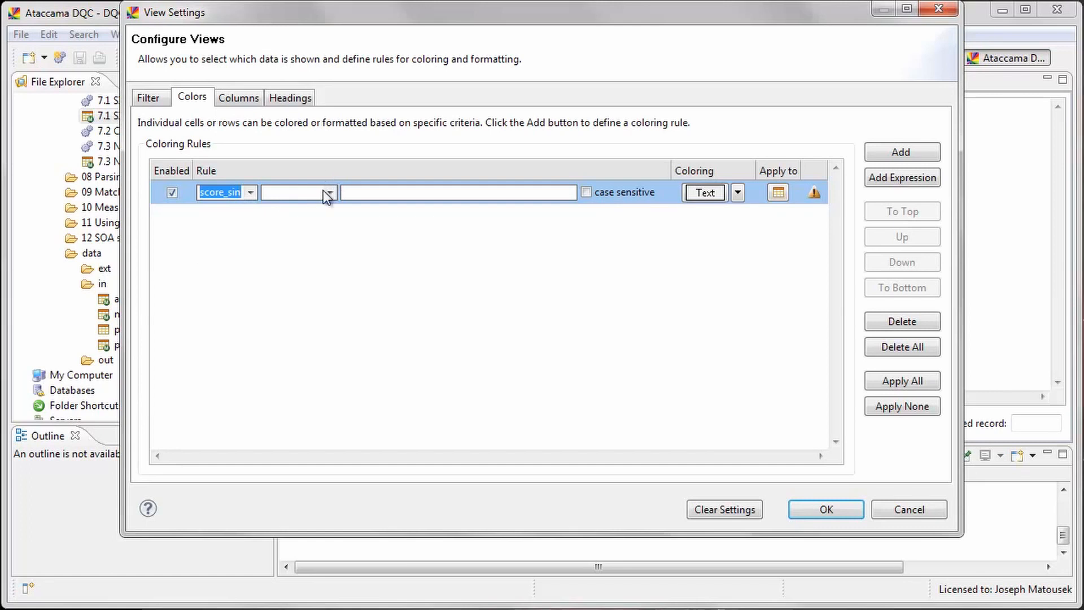
pyautogui.click(329, 192)
pyautogui.click(299, 233)
pyautogui.click(358, 194)
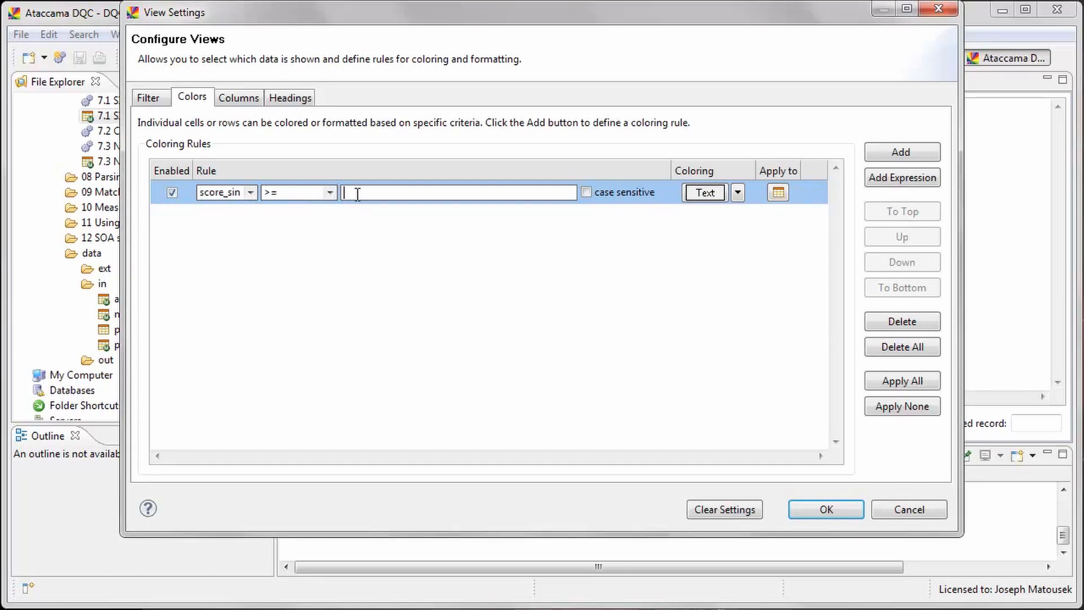
pyautogui.write('1000')
# Set the background color of the score_sin coloring rule to light red.
pyautogui.click(737, 193)
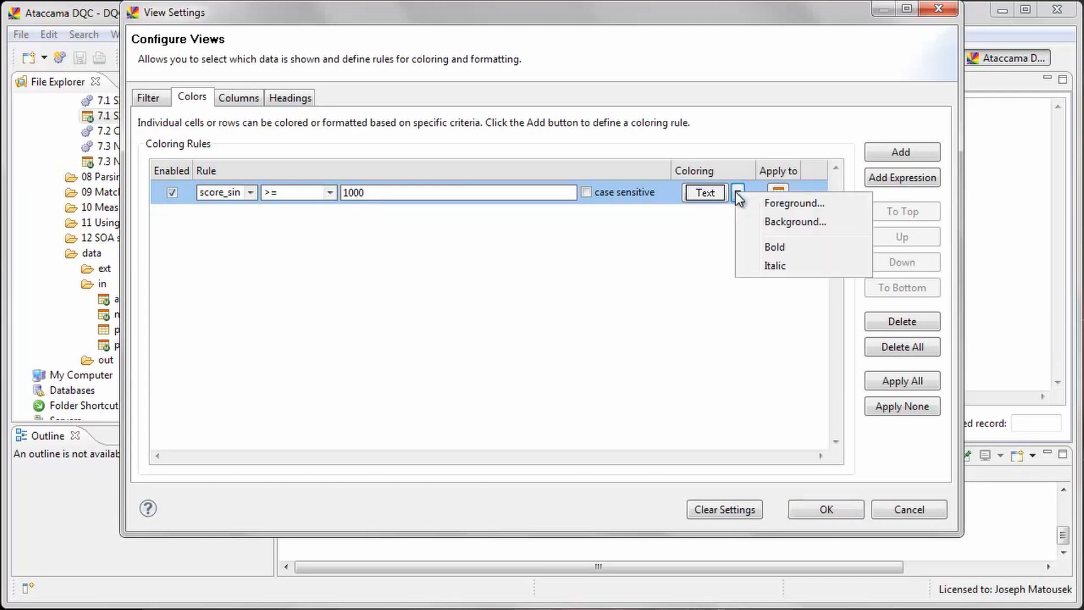
pyautogui.click(770, 222)
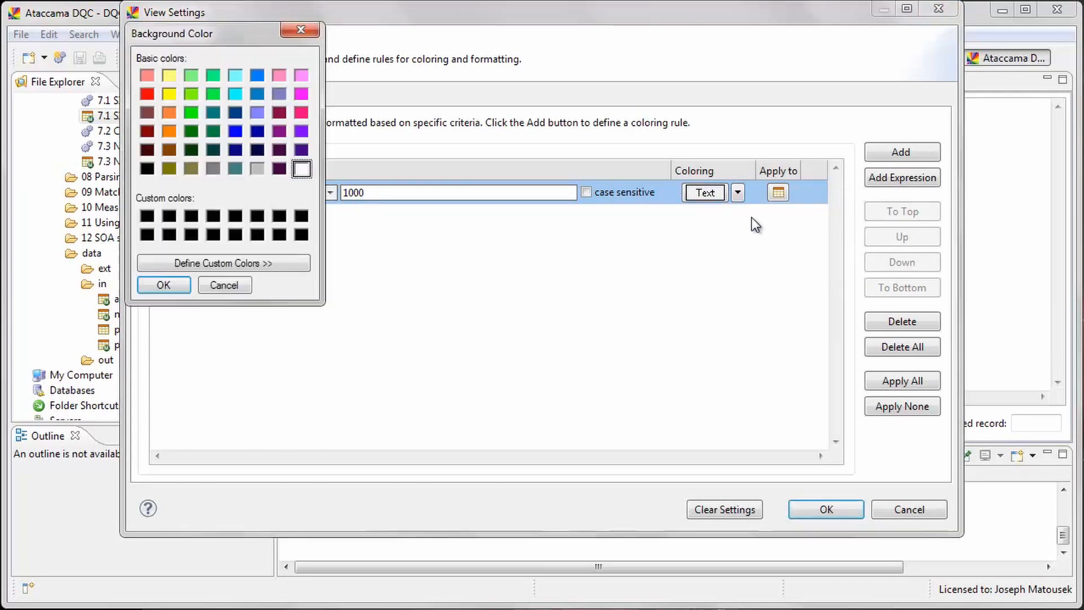
pyautogui.click(147, 79)
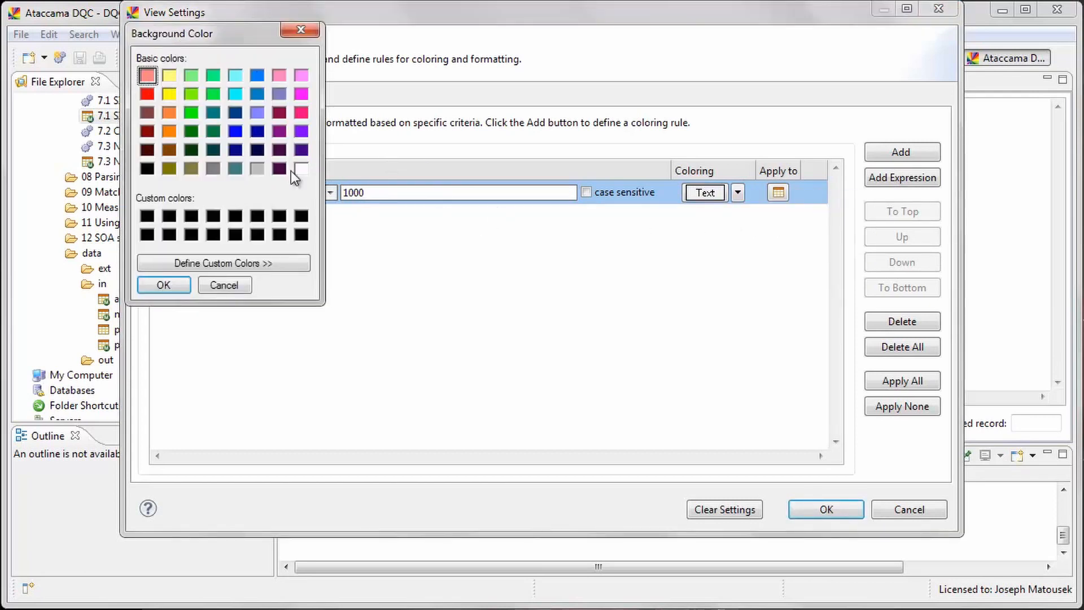
pyautogui.click(161, 285)
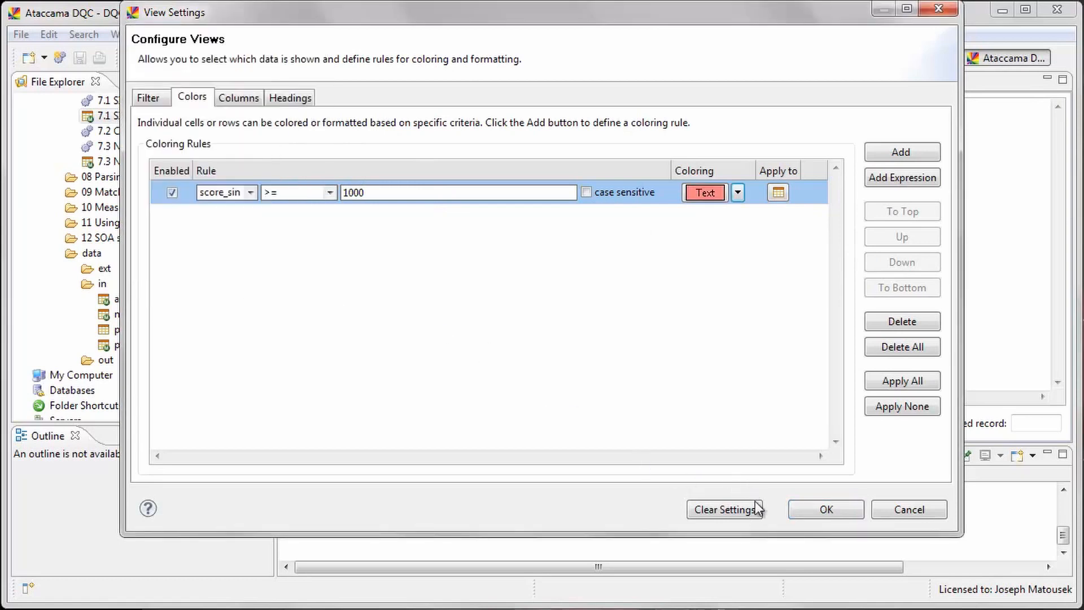